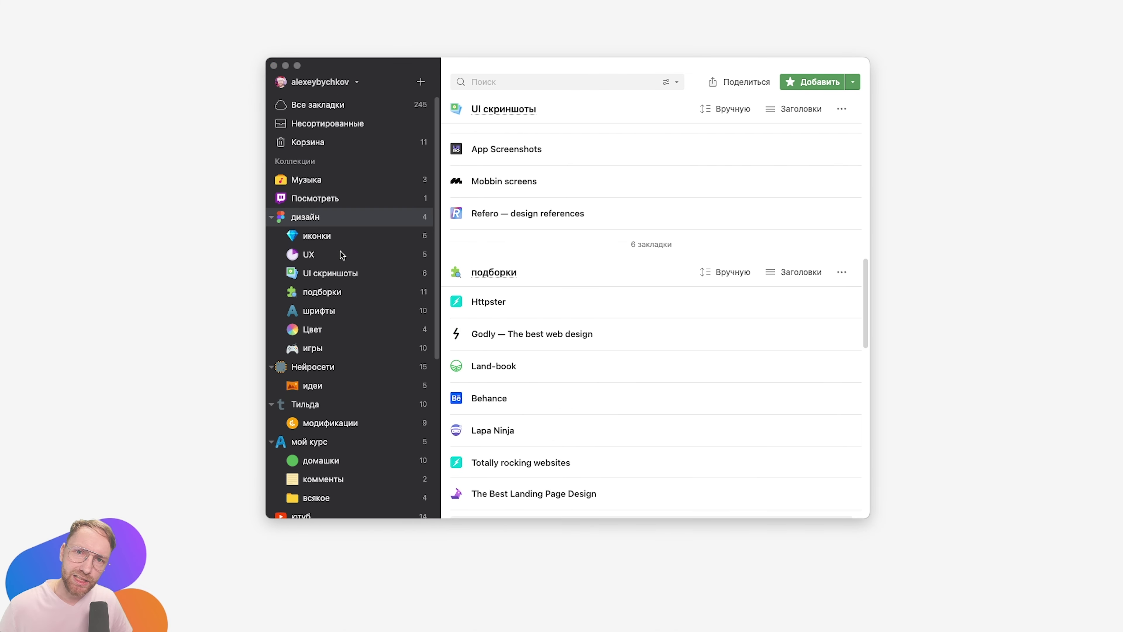
Scroll through the design collections and their bookmarks in the sidebar and list.
{"action": "scroll", "coordinate": [341, 254], "scroll_direction": "down", "scroll_amount": 5}
{"action": "scroll", "coordinate": [616, 238], "scroll_direction": "down", "scroll_amount": 10}
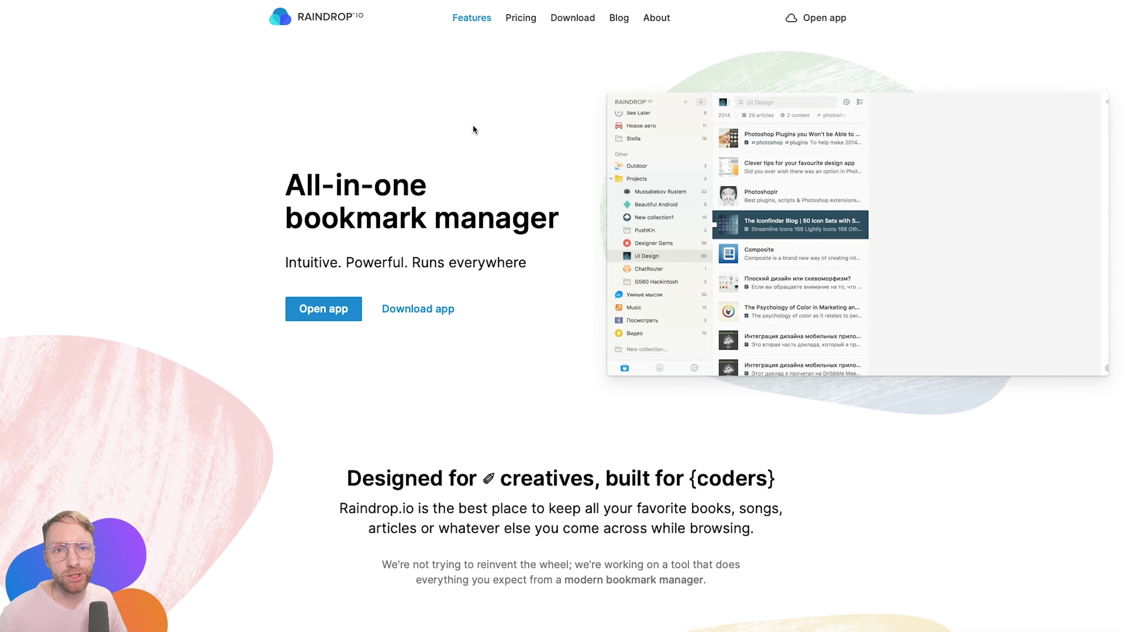
Look over the website's app Download page, then its Pricing page.
{"action": "left_click", "coordinate": [572, 18]}
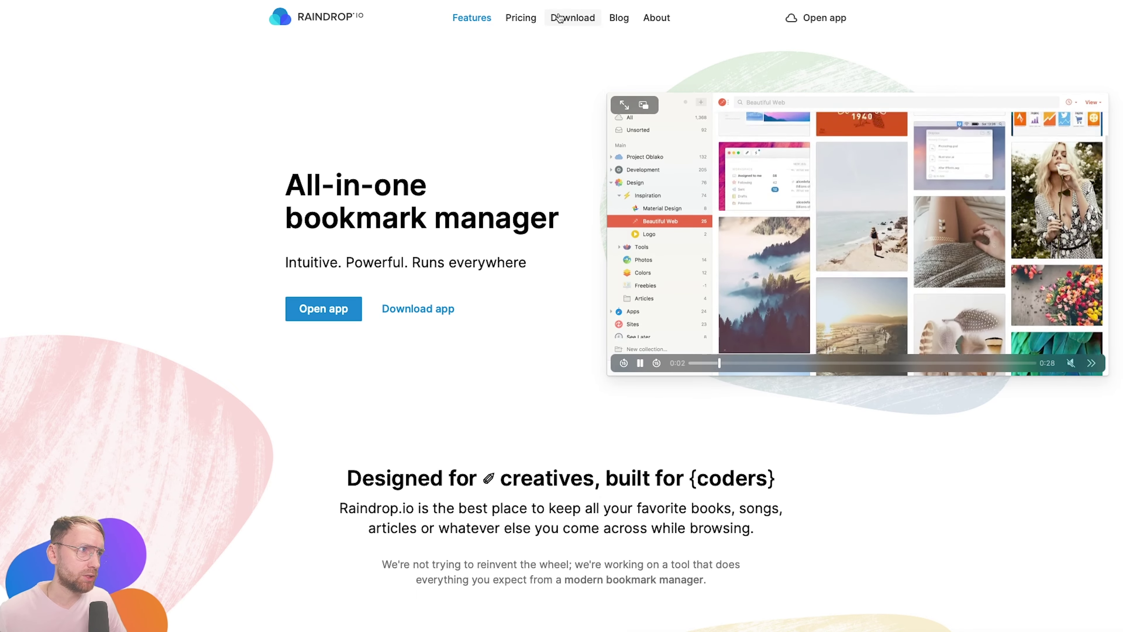
{"action": "scroll", "coordinate": [689, 401], "scroll_direction": "down", "scroll_amount": 5}
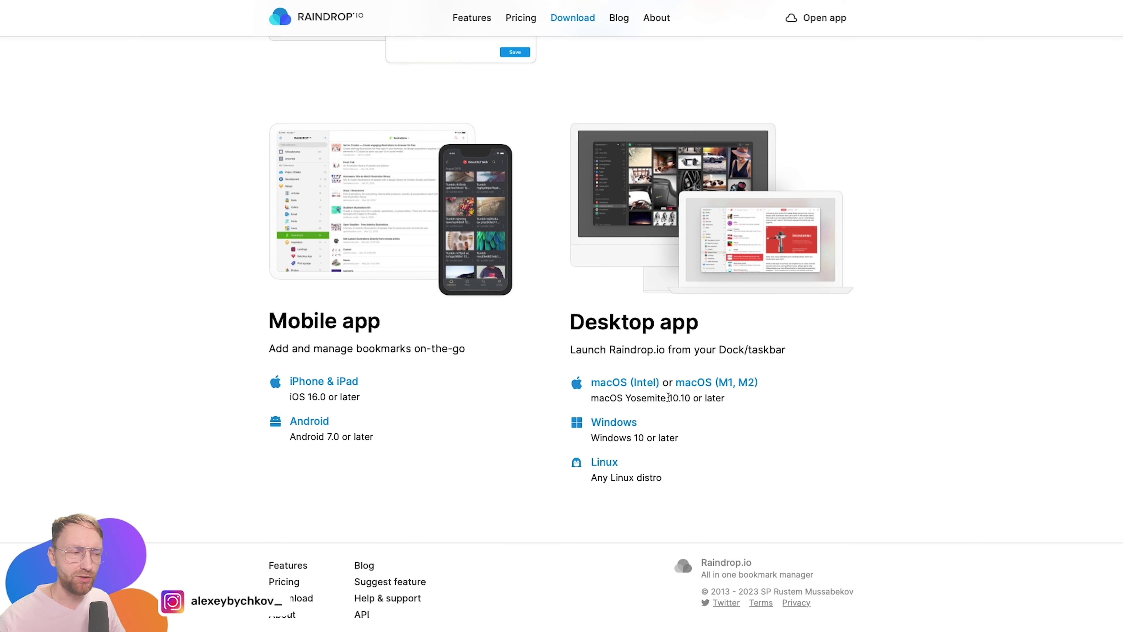
{"action": "left_click", "coordinate": [529, 20]}
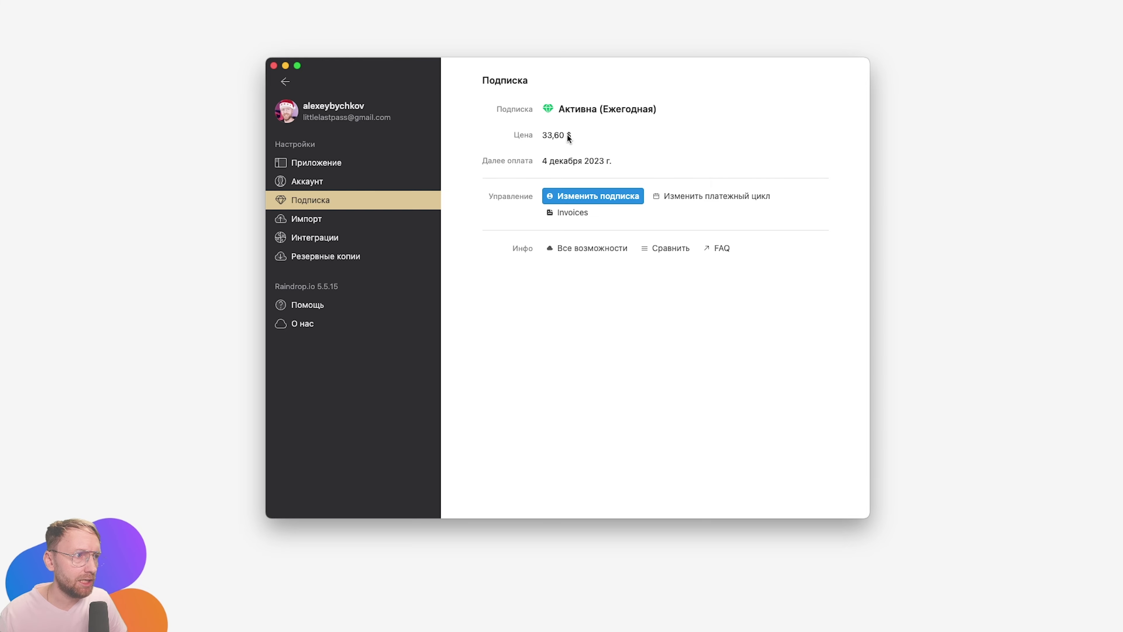
Return to the bookmarks, then fold and unfold the дизайн collection's subcollections.
{"action": "left_click", "coordinate": [285, 82]}
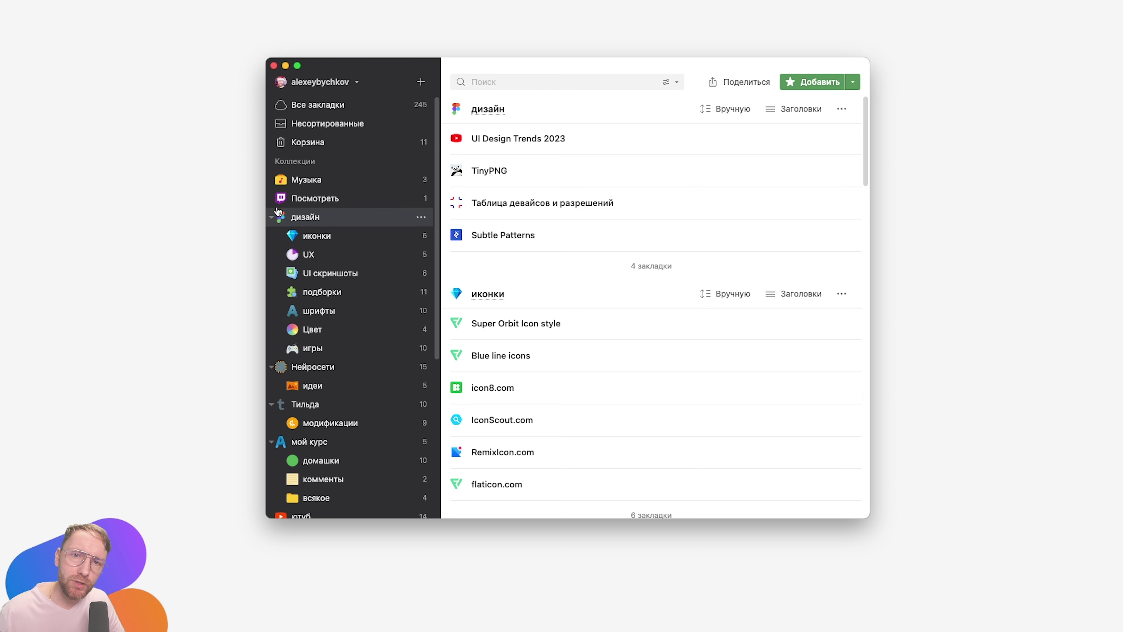
{"action": "left_click", "coordinate": [271, 217]}
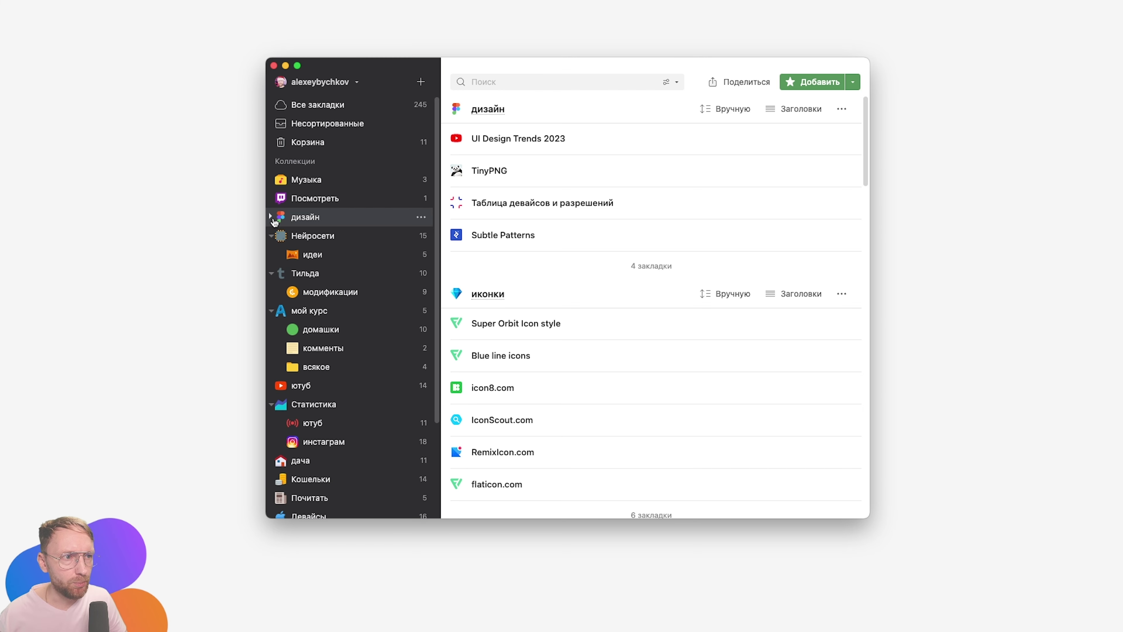
{"action": "left_click", "coordinate": [271, 217]}
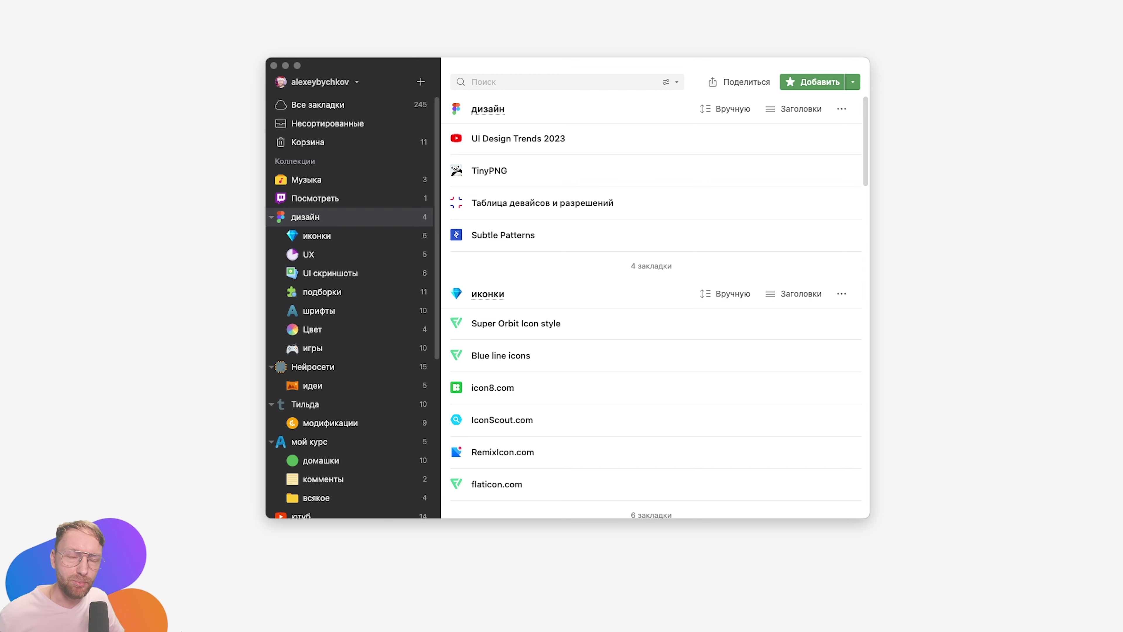
Change the дизайн collection's icon to the Figma logo found by searching 'figma'.
{"action": "right_click", "coordinate": [338, 217]}
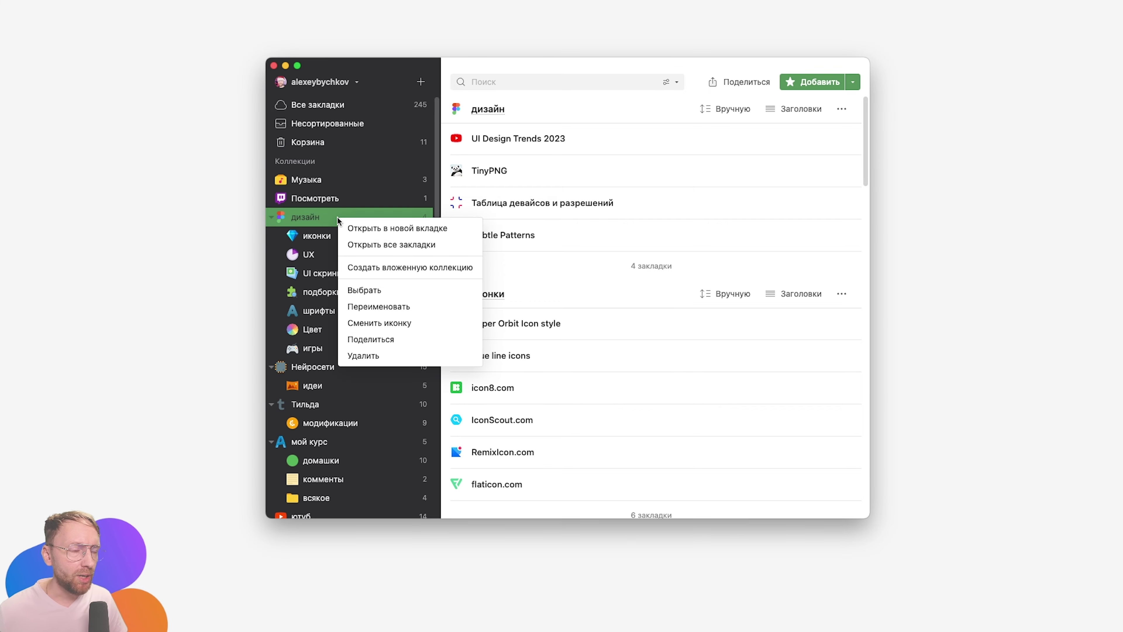
{"action": "left_click", "coordinate": [394, 322]}
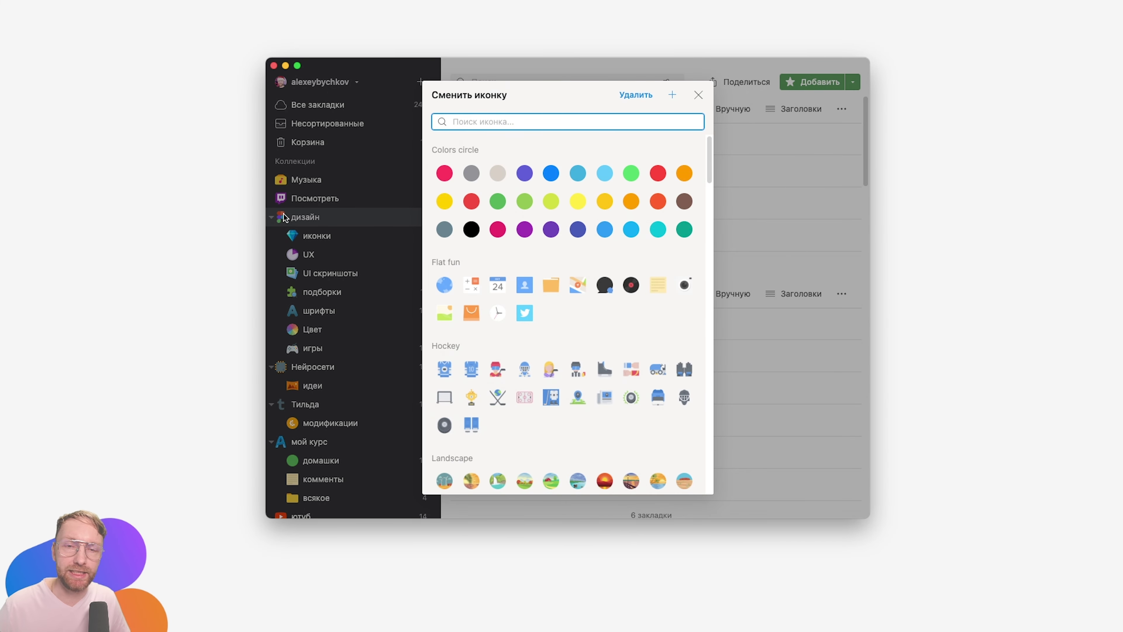
{"action": "scroll", "coordinate": [578, 292], "scroll_direction": "down", "scroll_amount": 15}
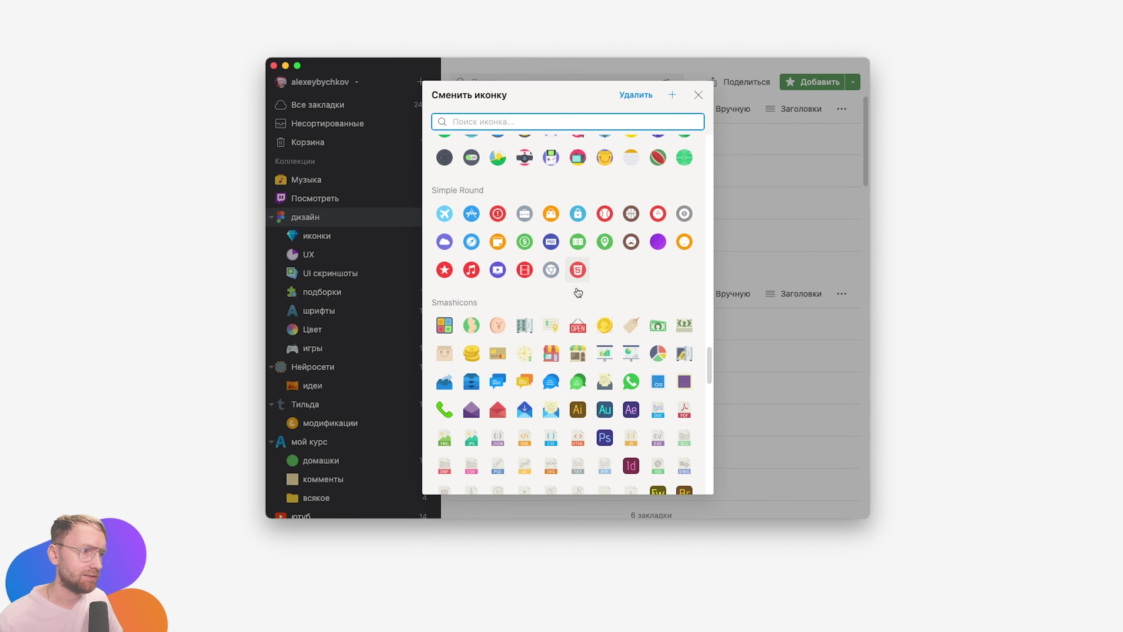
{"action": "scroll", "coordinate": [578, 292], "scroll_direction": "down", "scroll_amount": 5}
{"action": "scroll", "coordinate": [577, 291], "scroll_direction": "up", "scroll_amount": 5}
{"action": "scroll", "coordinate": [539, 213], "scroll_direction": "up", "scroll_amount": 4}
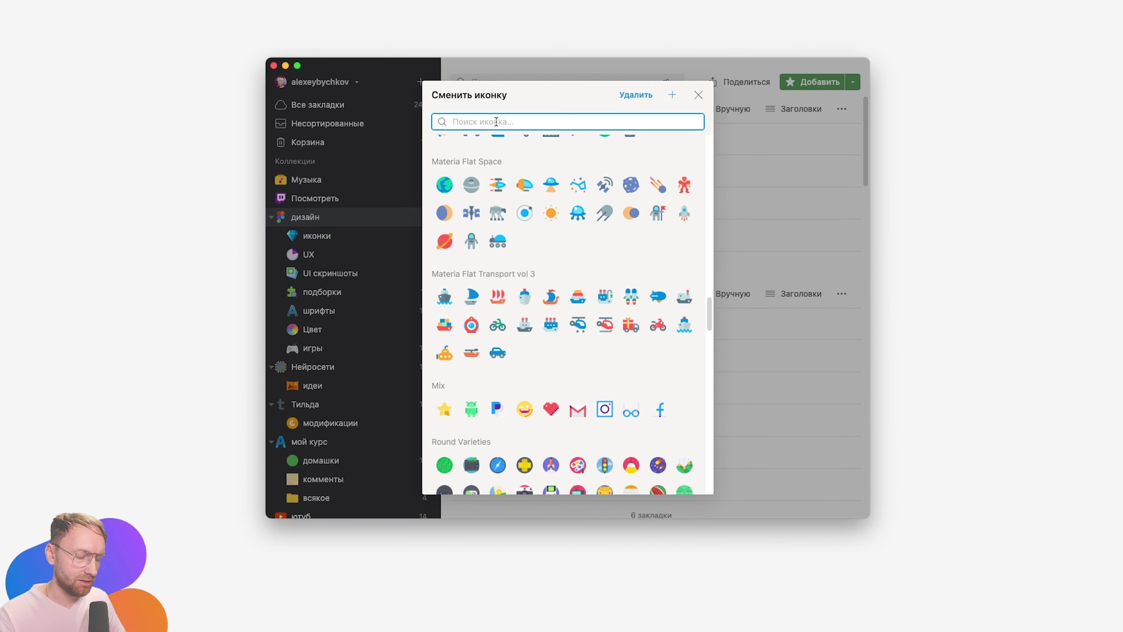
{"action": "type", "text": "figma"}
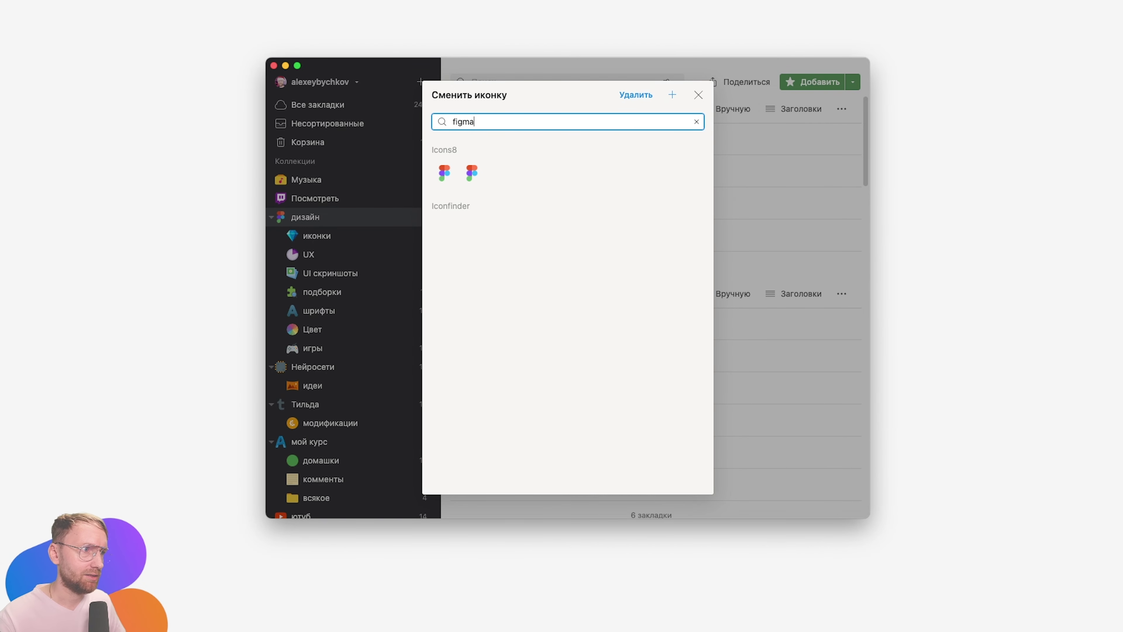
{"action": "left_click", "coordinate": [698, 95]}
{"action": "scroll", "coordinate": [347, 395], "scroll_direction": "down", "scroll_amount": 5}
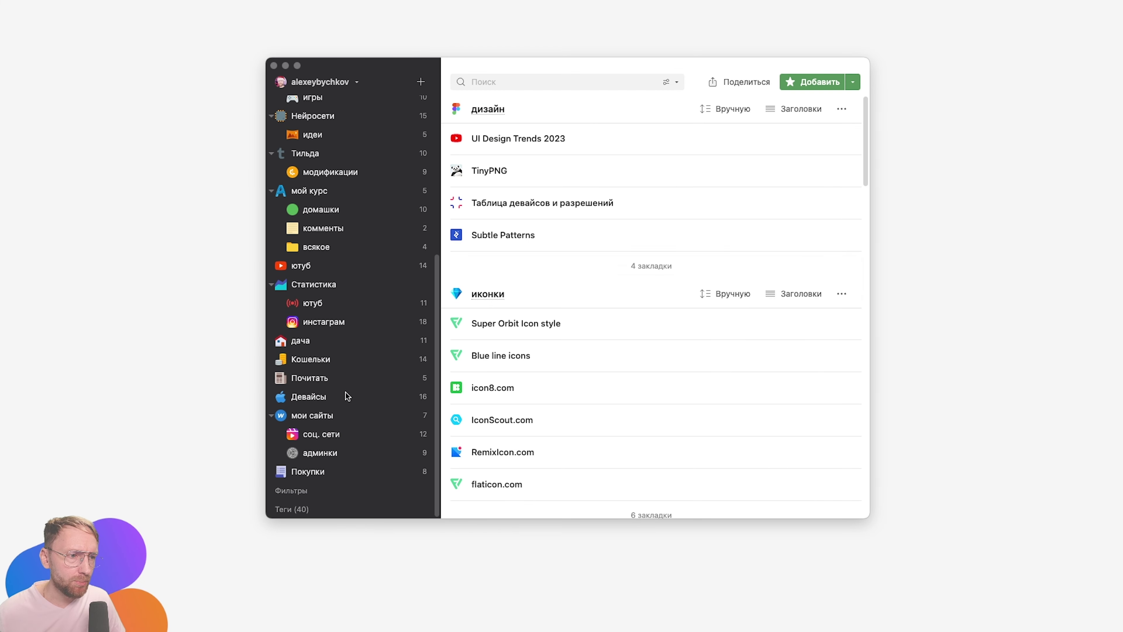
{"action": "scroll", "coordinate": [397, 358], "scroll_direction": "up", "scroll_amount": 6}
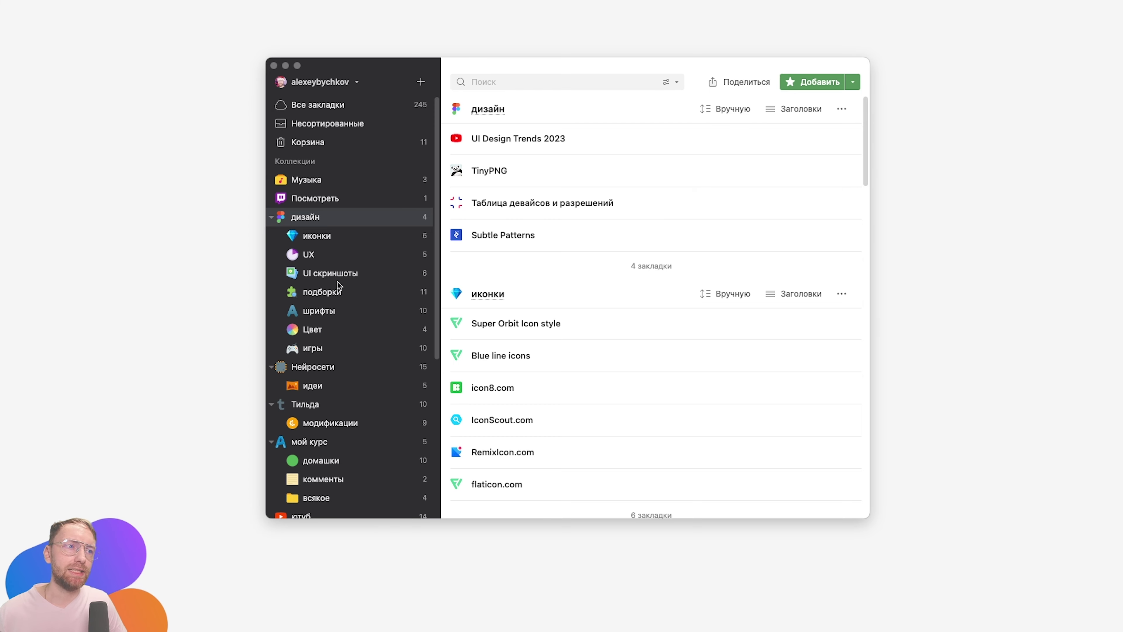
Look through the sorting and display options for the дизайн and иконки bookmarks without changes.
{"action": "scroll", "coordinate": [609, 281], "scroll_direction": "down", "scroll_amount": 5}
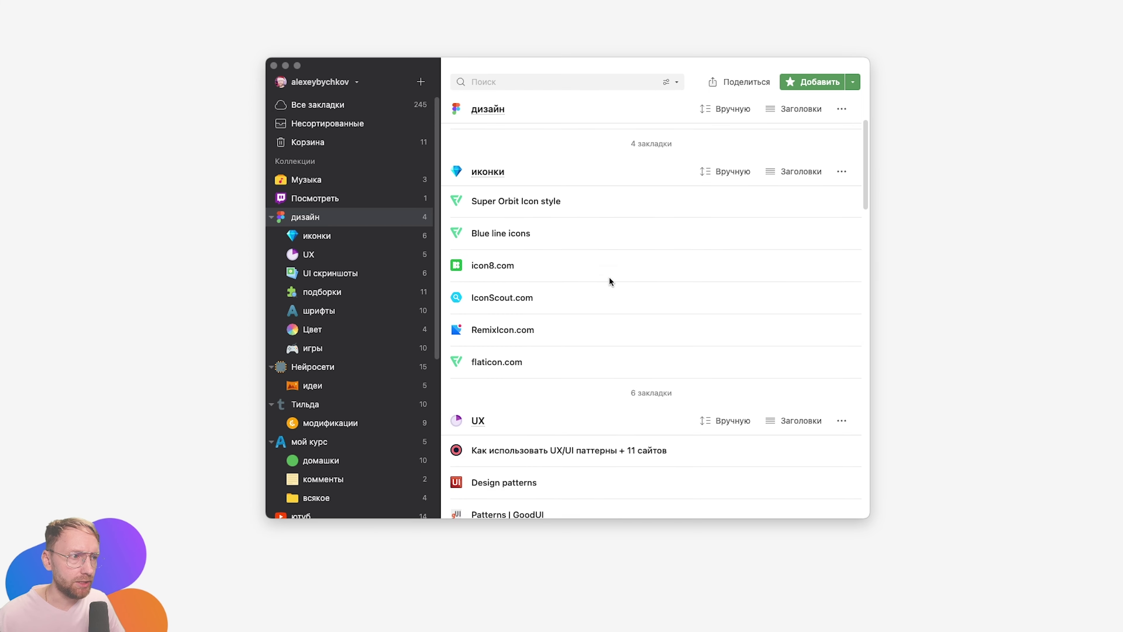
{"action": "scroll", "coordinate": [609, 281], "scroll_direction": "down", "scroll_amount": 5}
{"action": "scroll", "coordinate": [609, 281], "scroll_direction": "down", "scroll_amount": 5}
{"action": "scroll", "coordinate": [608, 281], "scroll_direction": "up", "scroll_amount": 15}
{"action": "left_click", "coordinate": [730, 108]}
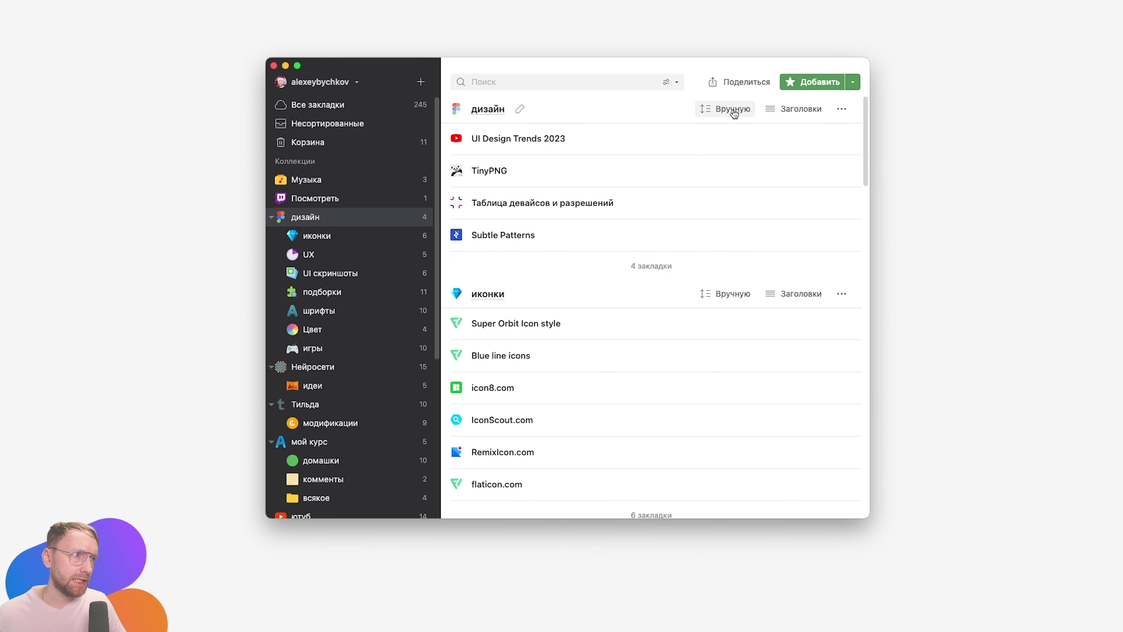
{"action": "left_click", "coordinate": [734, 293]}
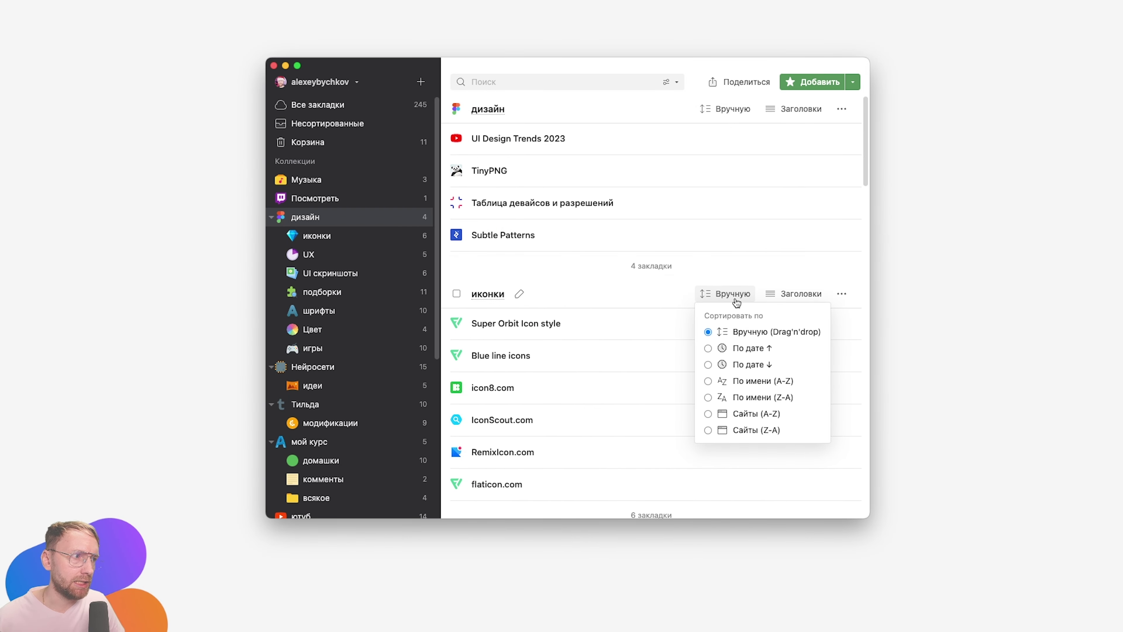
{"action": "left_click", "coordinate": [667, 294]}
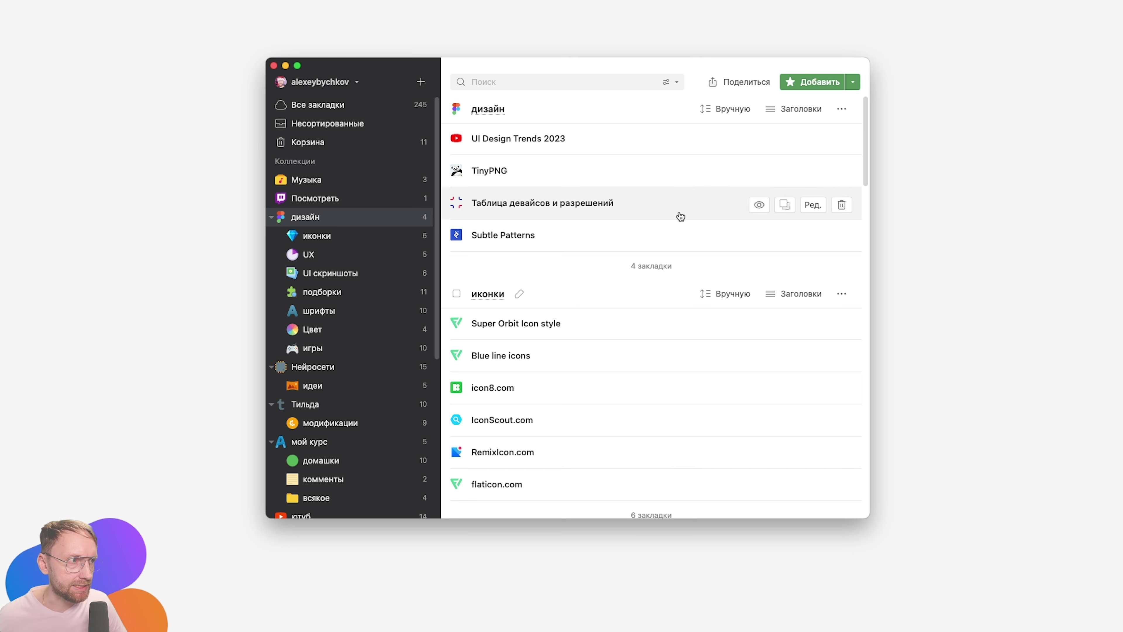
{"action": "left_click", "coordinate": [800, 109]}
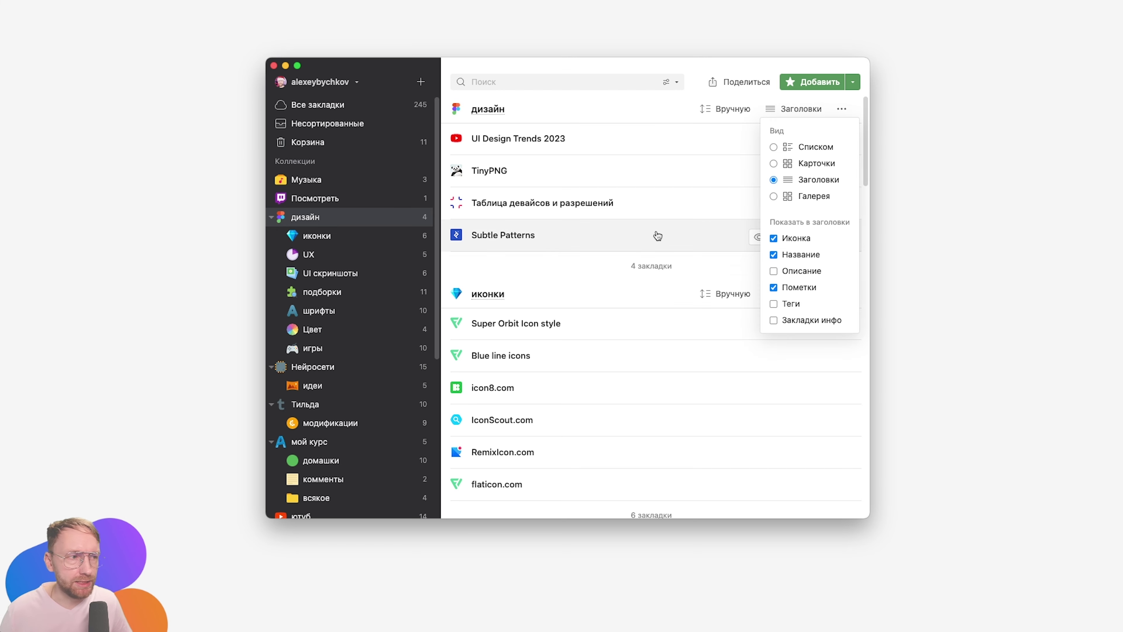
{"action": "left_click", "coordinate": [796, 294]}
Switch the иконки bookmarks from cards to list view, then to title-only rows (Заголовки).
{"action": "left_click", "coordinate": [795, 293]}
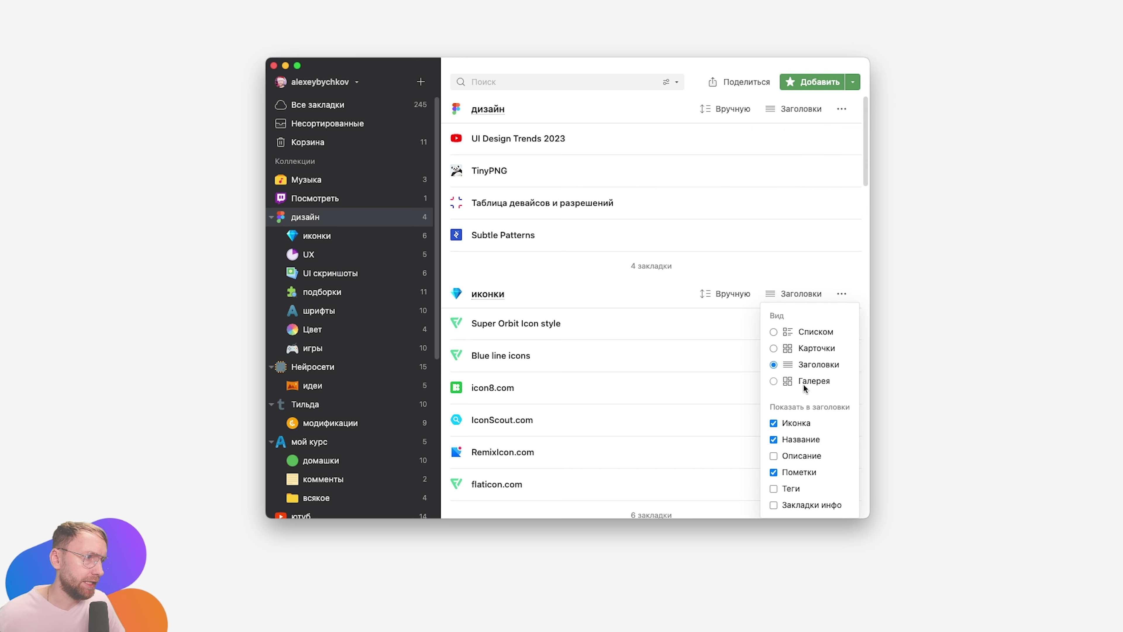
{"action": "left_click", "coordinate": [807, 348]}
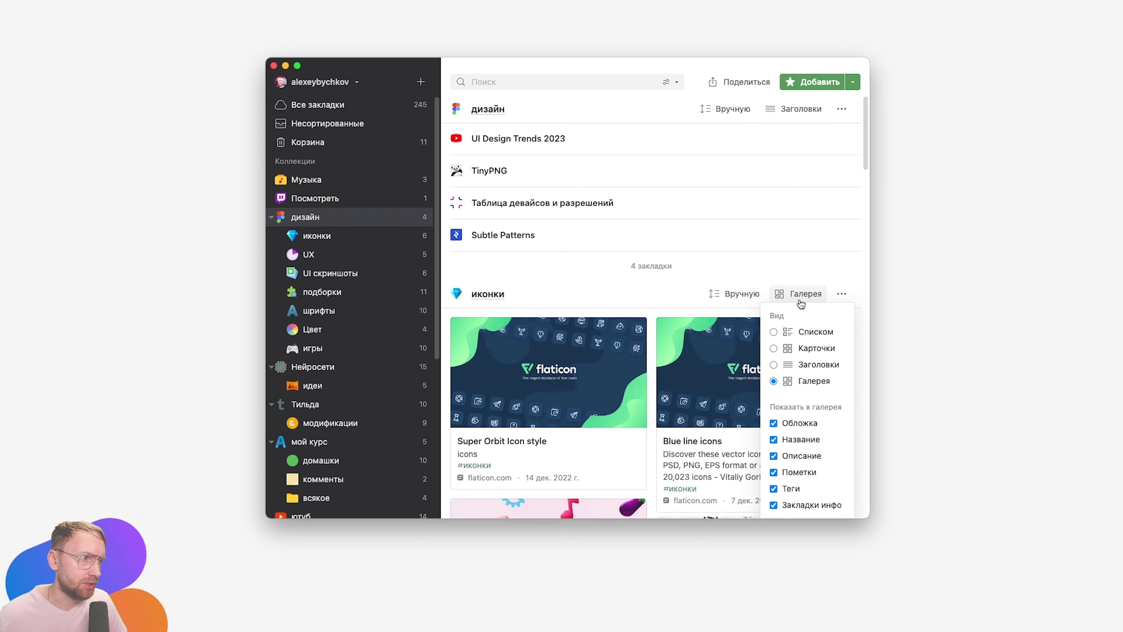
{"action": "left_click", "coordinate": [812, 331]}
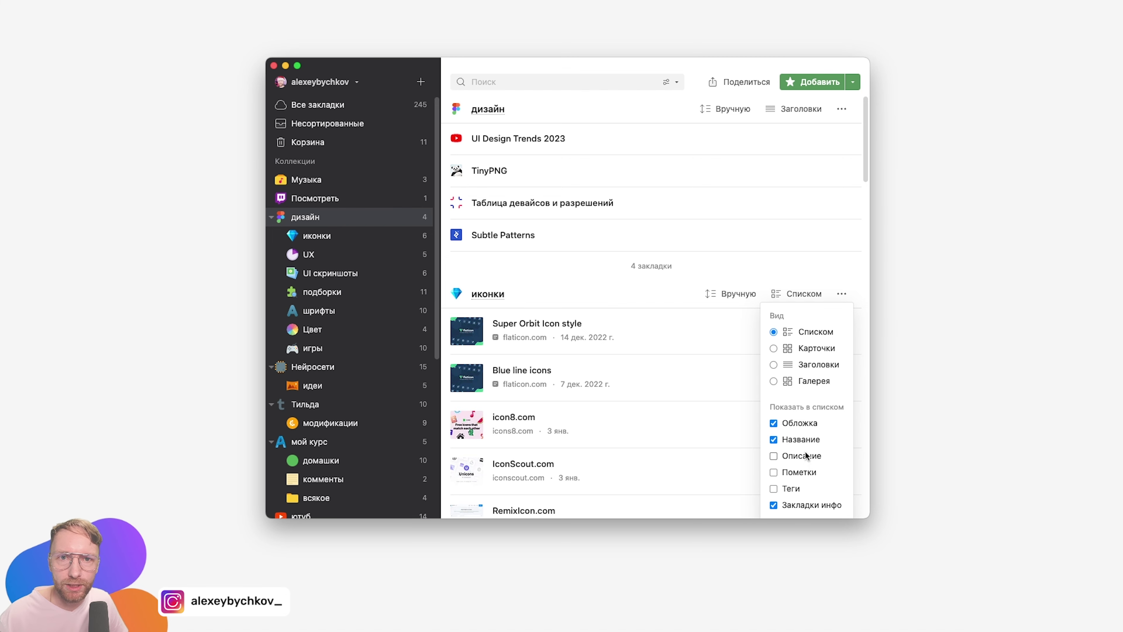
{"action": "left_click", "coordinate": [809, 364]}
{"action": "left_click", "coordinate": [593, 278]}
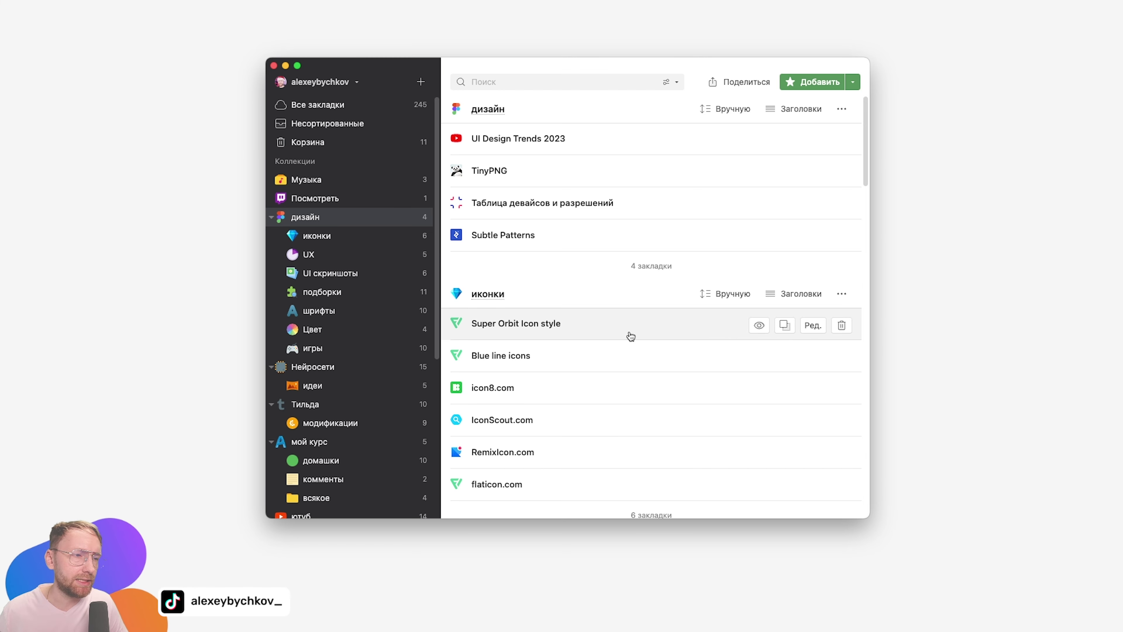
{"action": "mouse_move", "coordinate": [581, 395]}
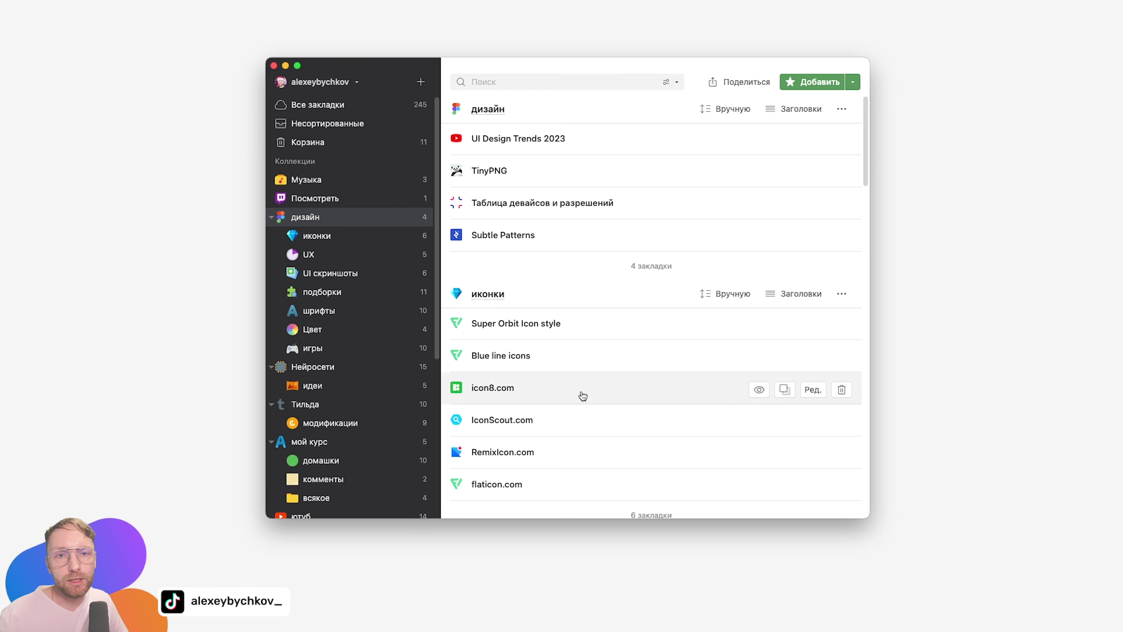
{"action": "left_click", "coordinate": [319, 81]}
Review the bookmark-click and Кнопки app settings, then preview the Таблица девайсов и разрешений bookmark.
{"action": "left_click", "coordinate": [310, 102]}
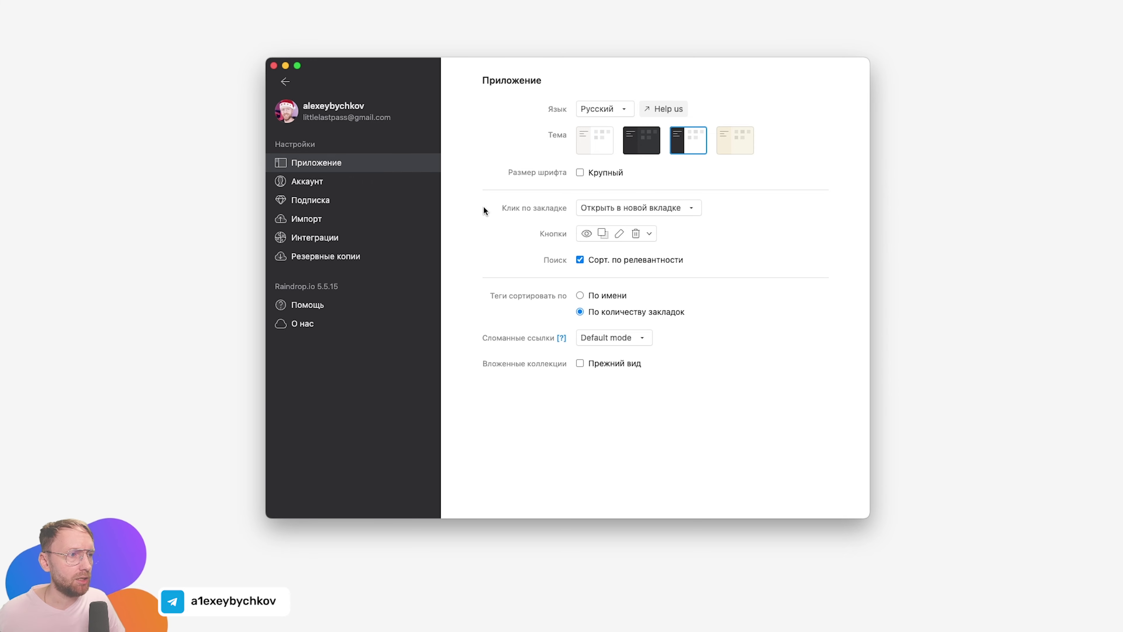
{"action": "left_click", "coordinate": [616, 211]}
{"action": "left_click", "coordinate": [649, 233]}
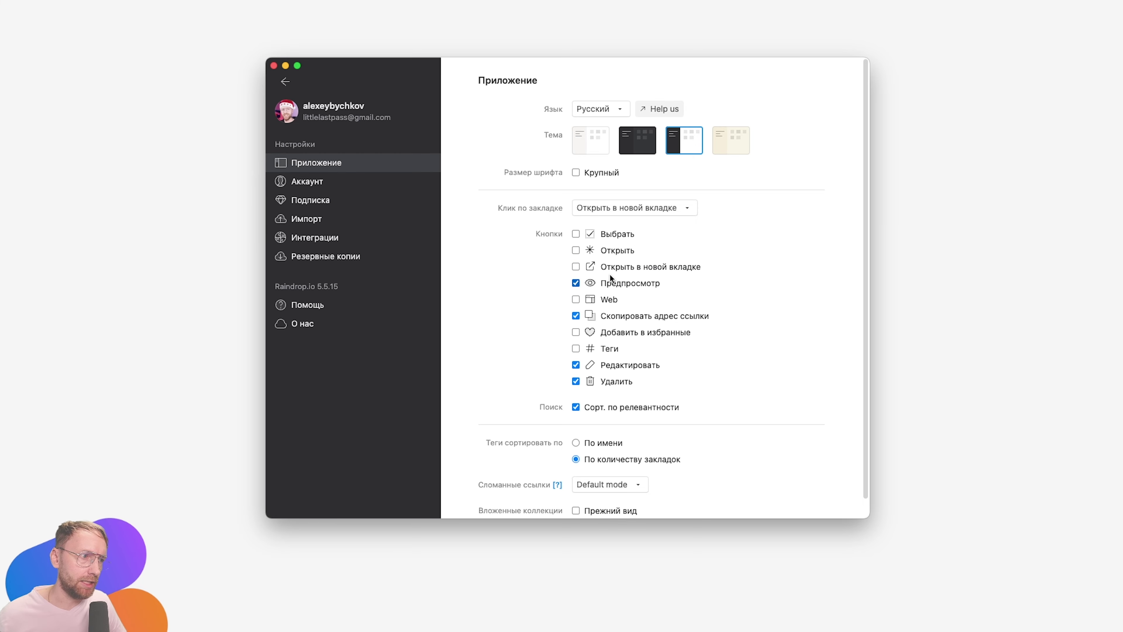
{"action": "key", "text": "Escape"}
{"action": "left_click", "coordinate": [757, 203]}
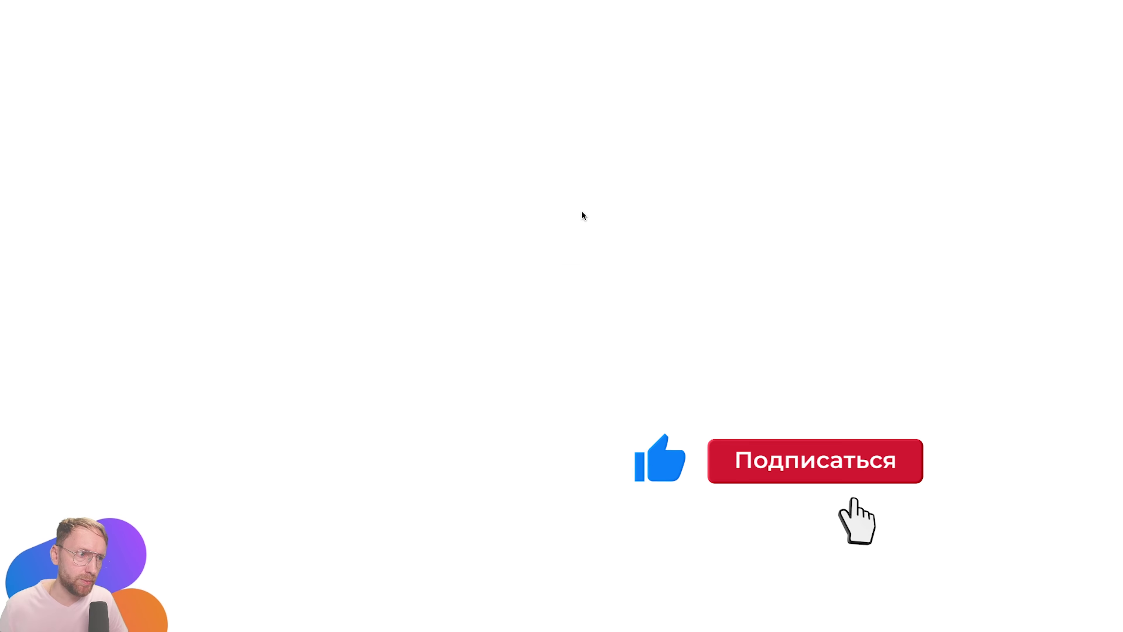
Scroll the yesviz.com Popular Devices table, then open the соц. сети collection.
{"action": "scroll", "coordinate": [610, 259], "scroll_direction": "down", "scroll_amount": 10}
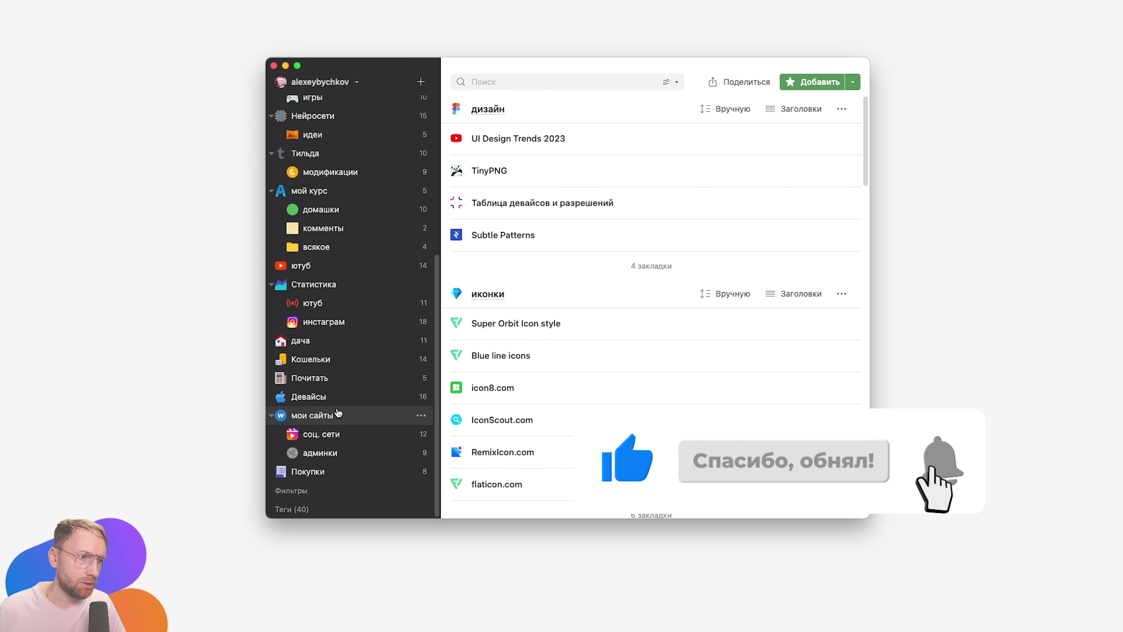
{"action": "left_click", "coordinate": [321, 433]}
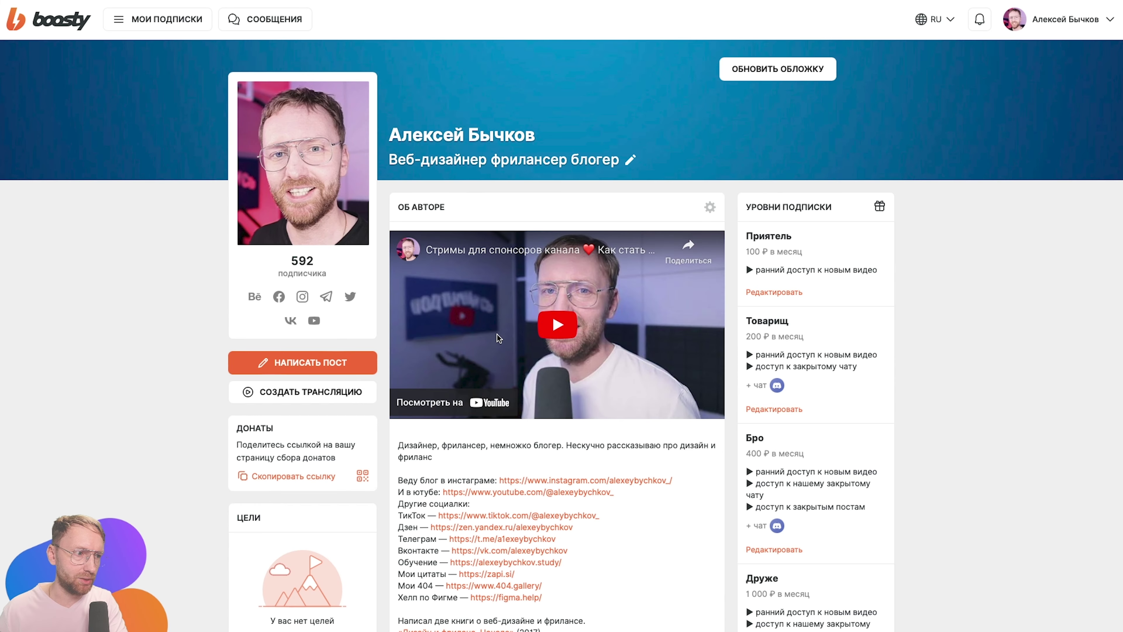
Scroll down through the Boosty profile's post feed and back up to the top.
{"action": "scroll", "coordinate": [558, 283], "scroll_direction": "down", "scroll_amount": 10}
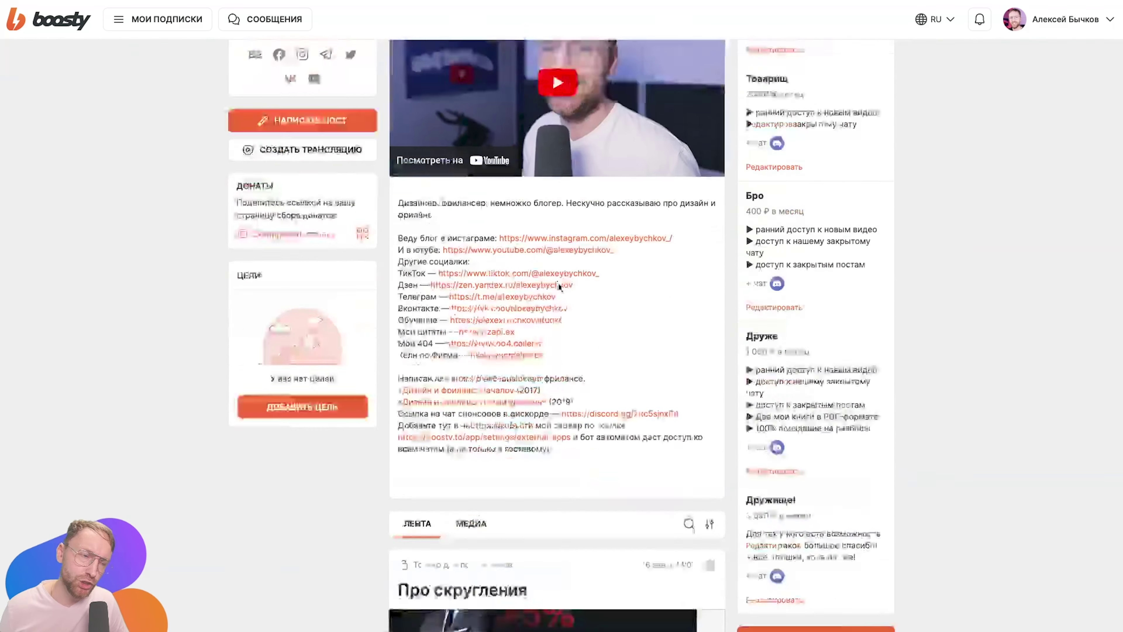
{"action": "scroll", "coordinate": [557, 287], "scroll_direction": "down", "scroll_amount": 3}
{"action": "scroll", "coordinate": [557, 286], "scroll_direction": "down", "scroll_amount": 3}
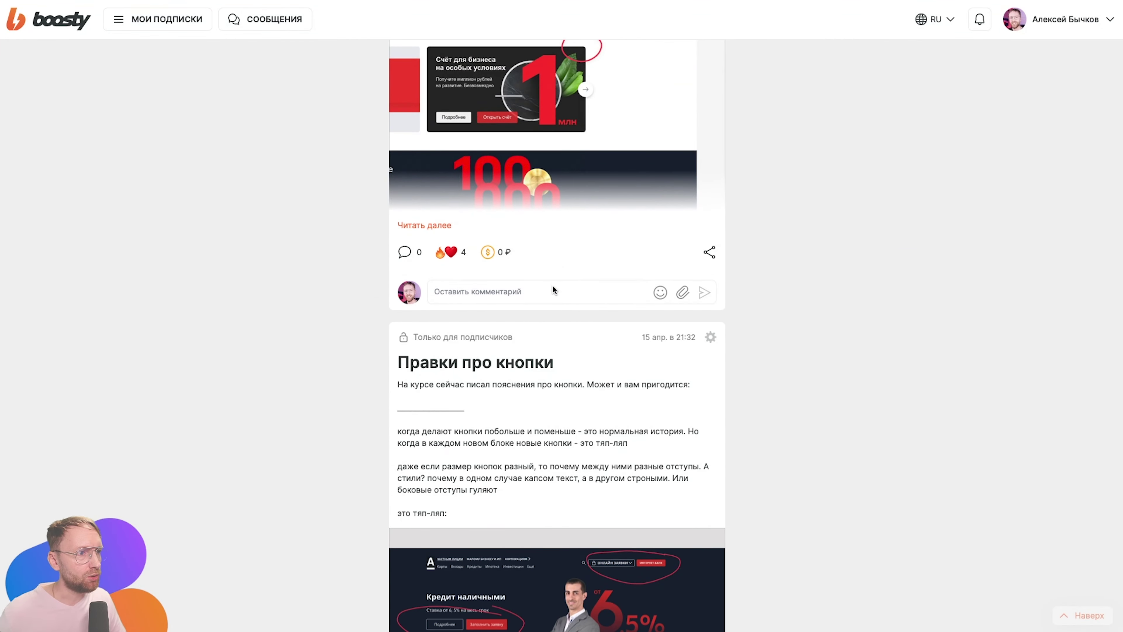
{"action": "scroll", "coordinate": [552, 287], "scroll_direction": "down", "scroll_amount": 4}
{"action": "scroll", "coordinate": [551, 292], "scroll_direction": "down", "scroll_amount": 3}
{"action": "scroll", "coordinate": [552, 290], "scroll_direction": "down", "scroll_amount": 2}
{"action": "scroll", "coordinate": [551, 288], "scroll_direction": "down", "scroll_amount": 7}
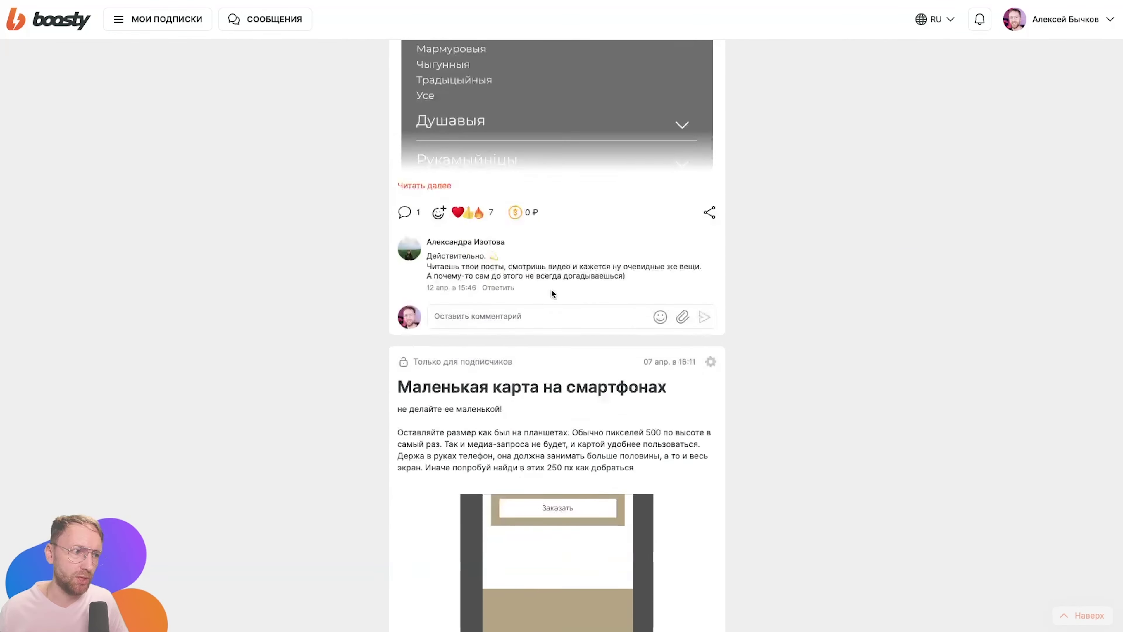
{"action": "scroll", "coordinate": [551, 289], "scroll_direction": "down", "scroll_amount": 1}
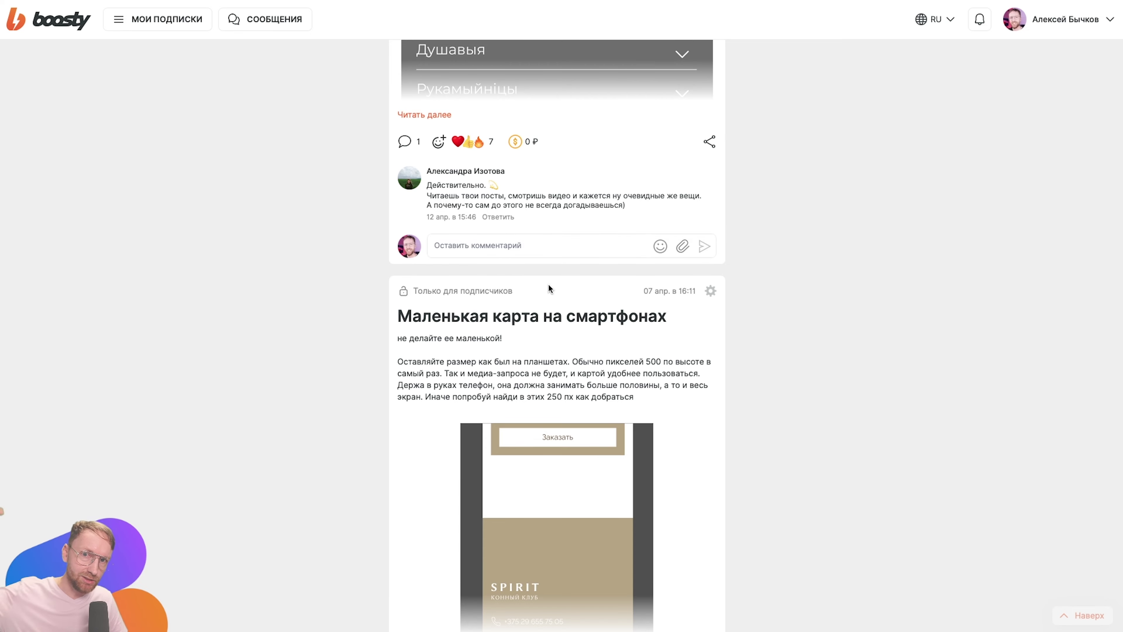
{"action": "scroll", "coordinate": [568, 284], "scroll_direction": "up", "scroll_amount": 20}
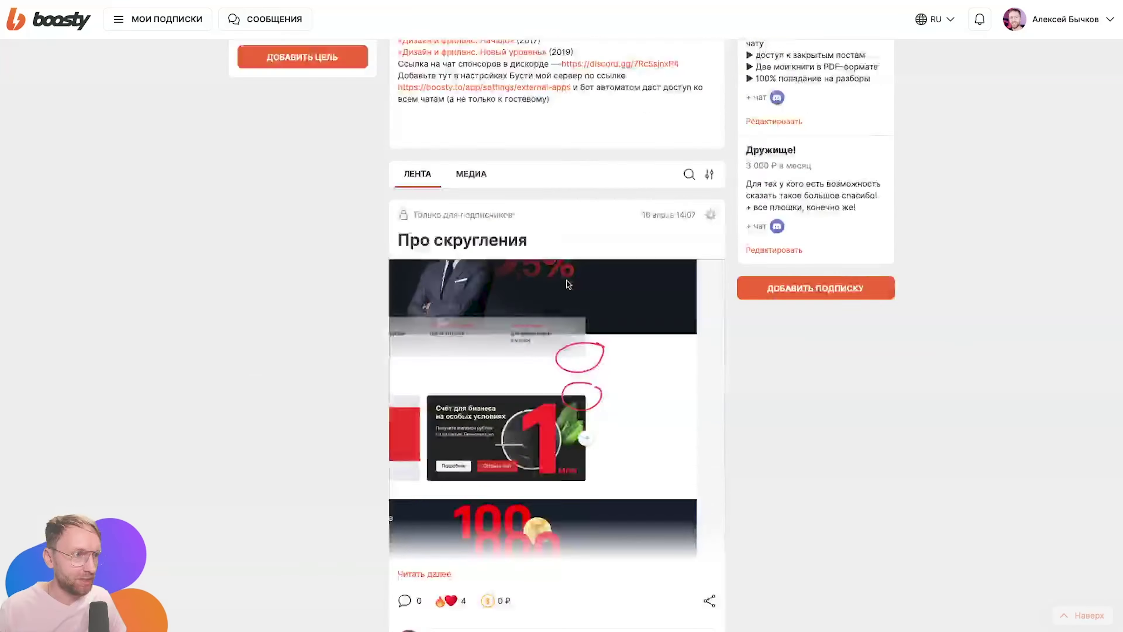
{"action": "scroll", "coordinate": [564, 282], "scroll_direction": "up", "scroll_amount": 10}
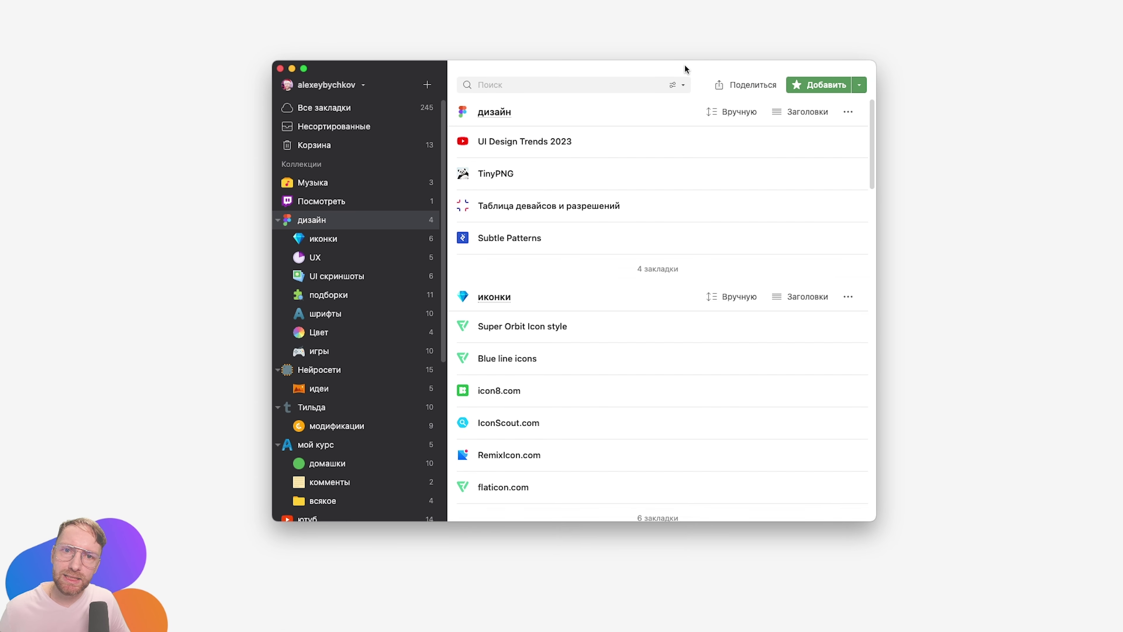
Save the Boosty profile URL as a new bookmark, keeping it in the дизайн collection.
{"action": "left_click", "coordinate": [810, 88]}
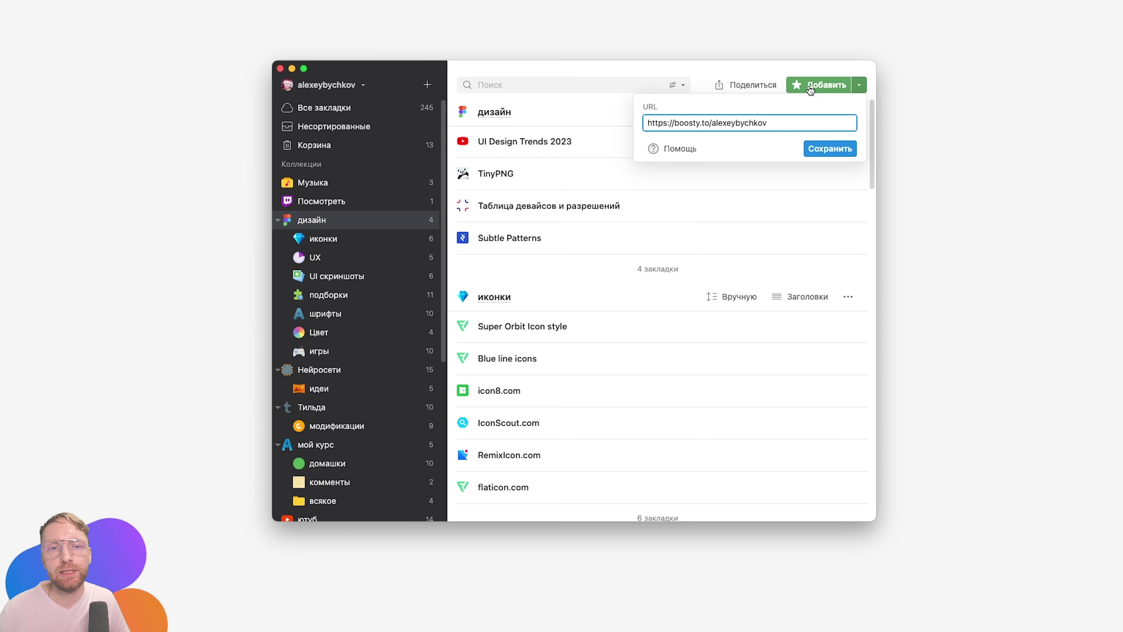
{"action": "left_click", "coordinate": [837, 151]}
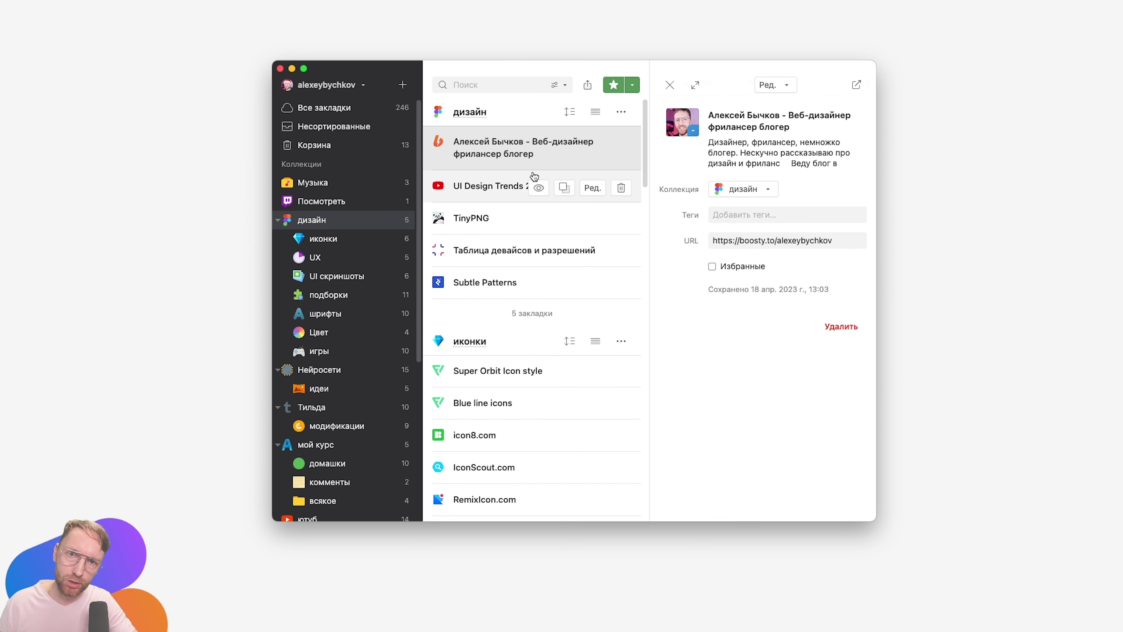
{"action": "left_click", "coordinate": [743, 189]}
{"action": "left_click", "coordinate": [702, 101]}
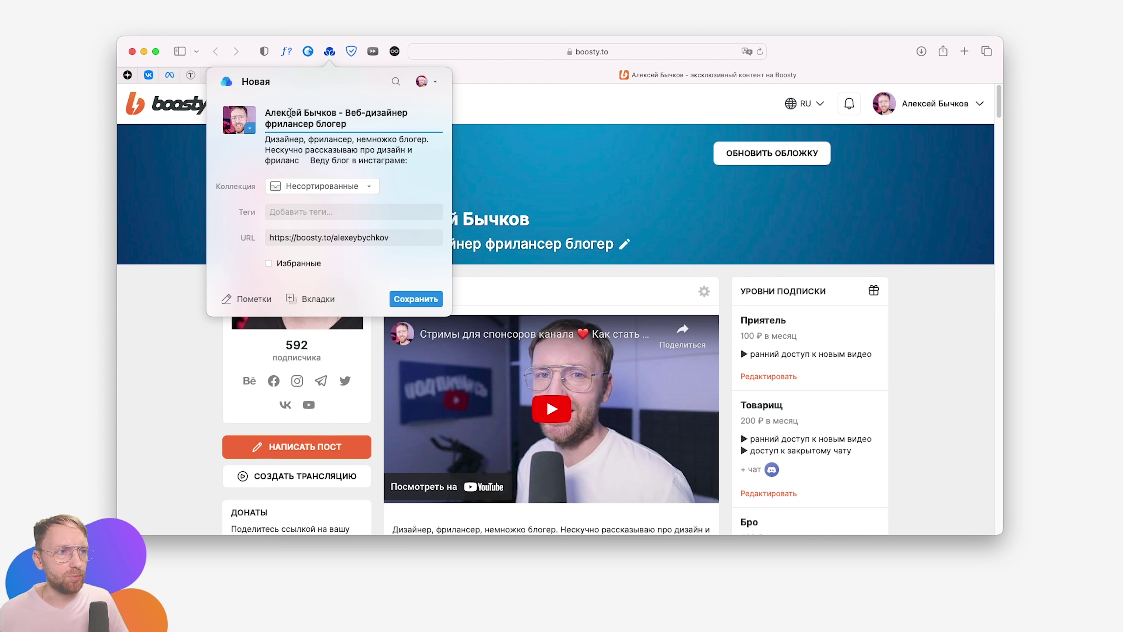
Save the Boosty page from the browser extension, keeping the Несортированные collection and default cover.
{"action": "left_click", "coordinate": [249, 130]}
{"action": "left_click", "coordinate": [226, 82]}
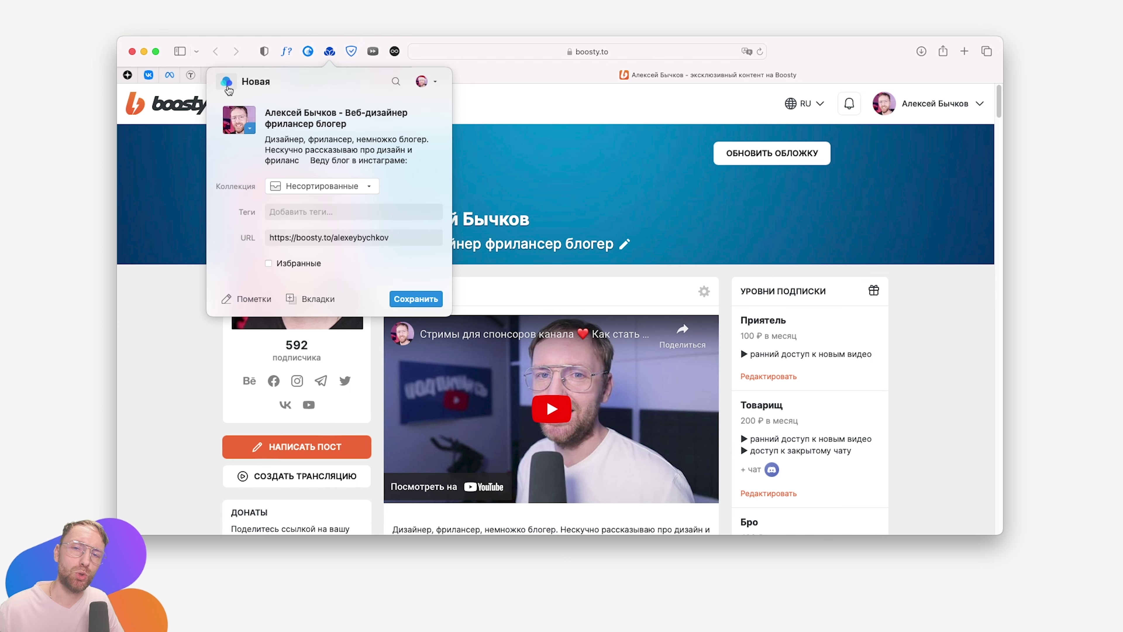
{"action": "left_click", "coordinate": [299, 189]}
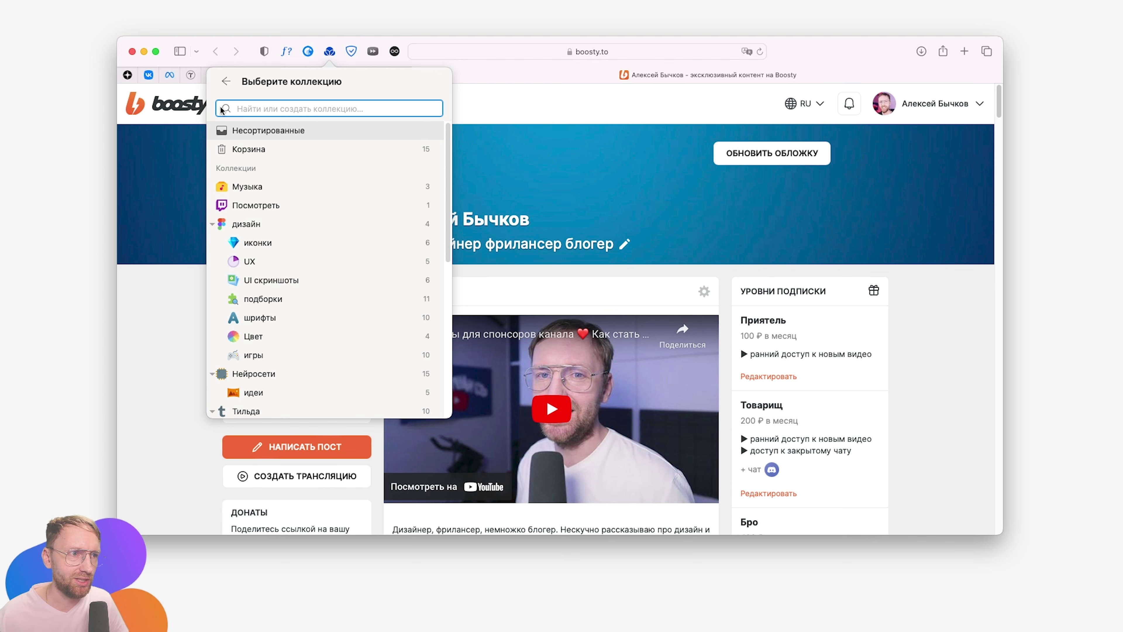
{"action": "left_click", "coordinate": [225, 81]}
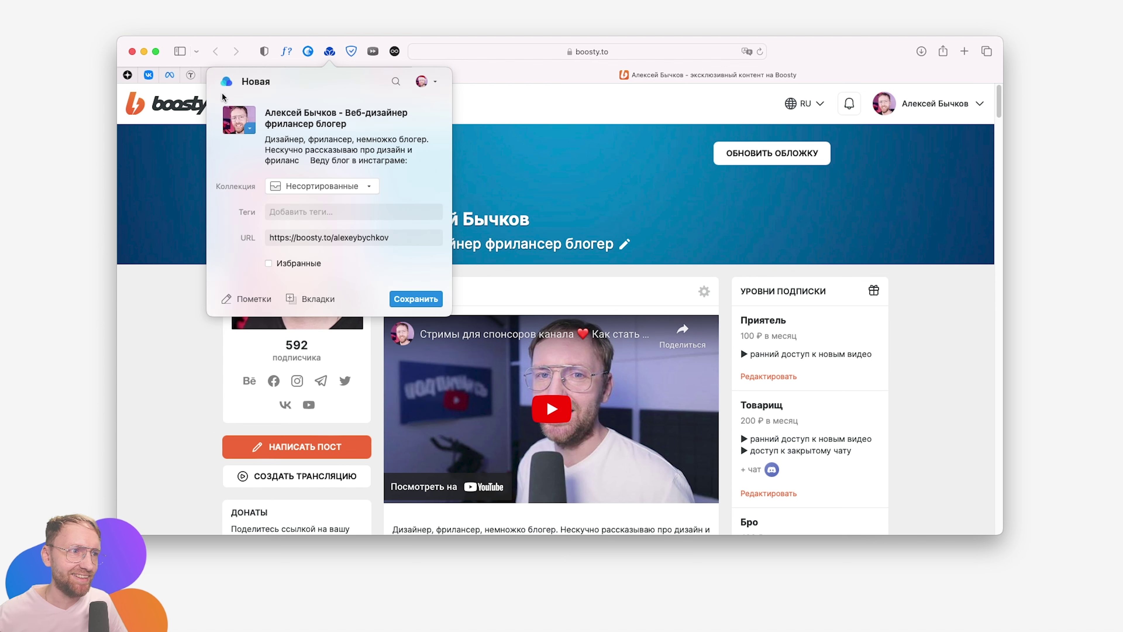
{"action": "left_click", "coordinate": [423, 300]}
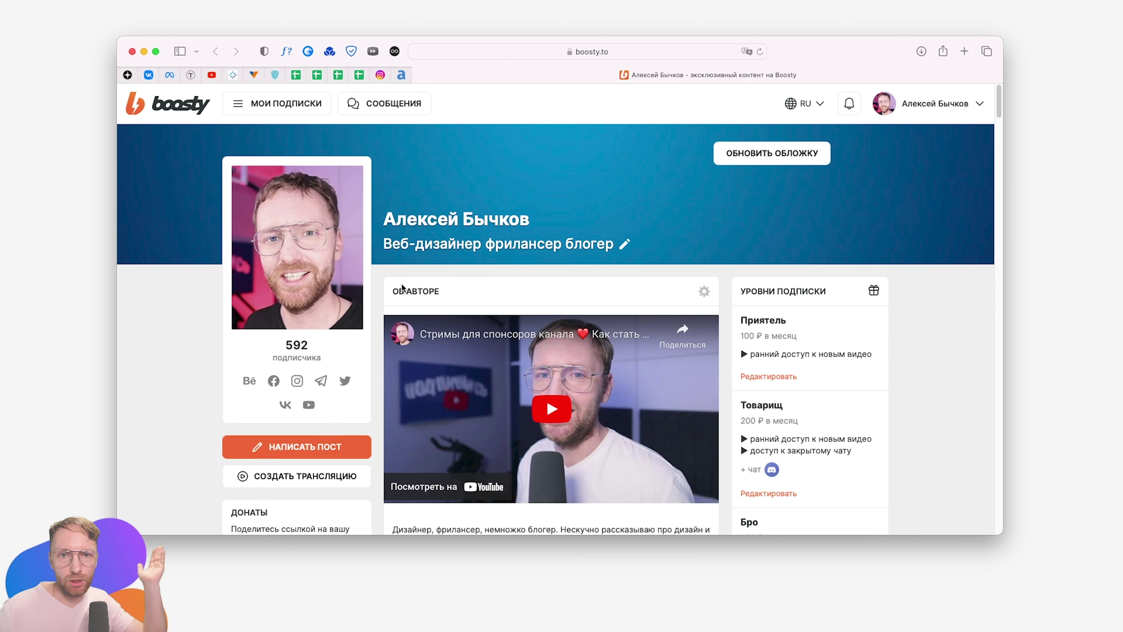